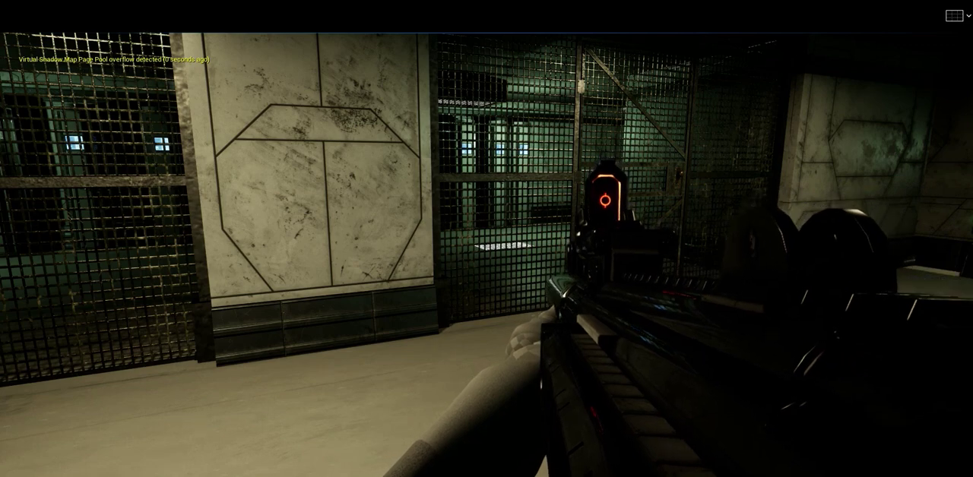
- Walk around the caged sci-fi corridor, backing off and returning to the mesh gate
key(w)
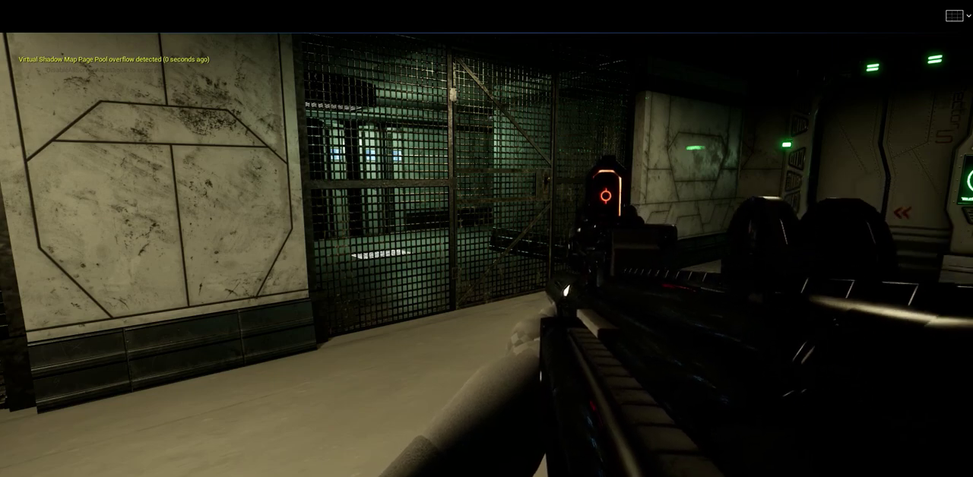
key(w)
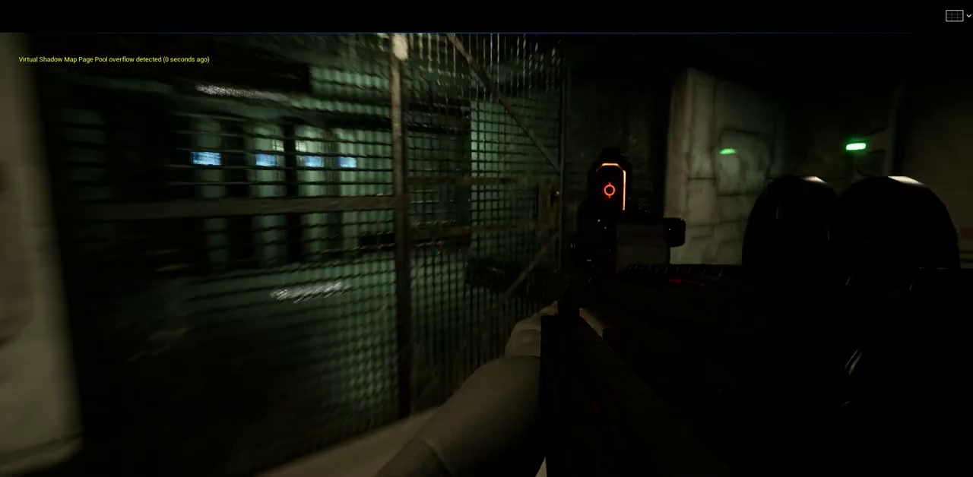
key(s)
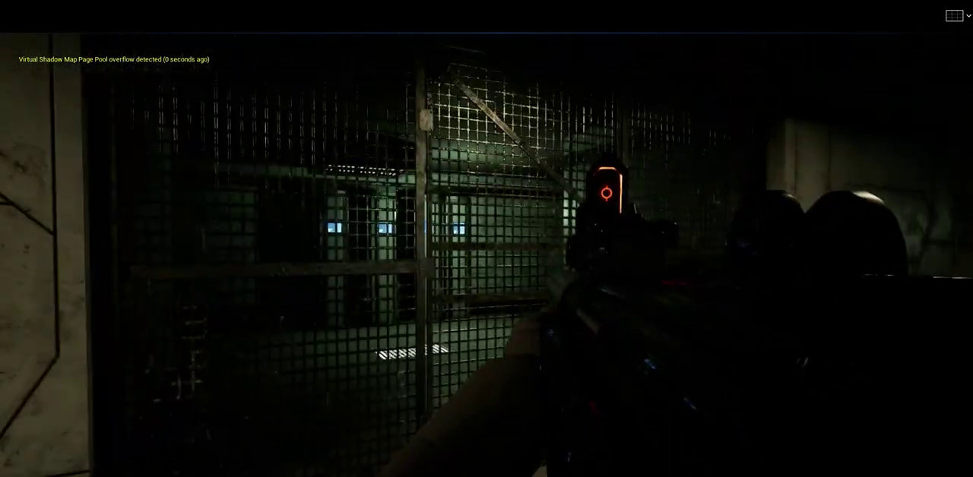
key(s)
key(w)
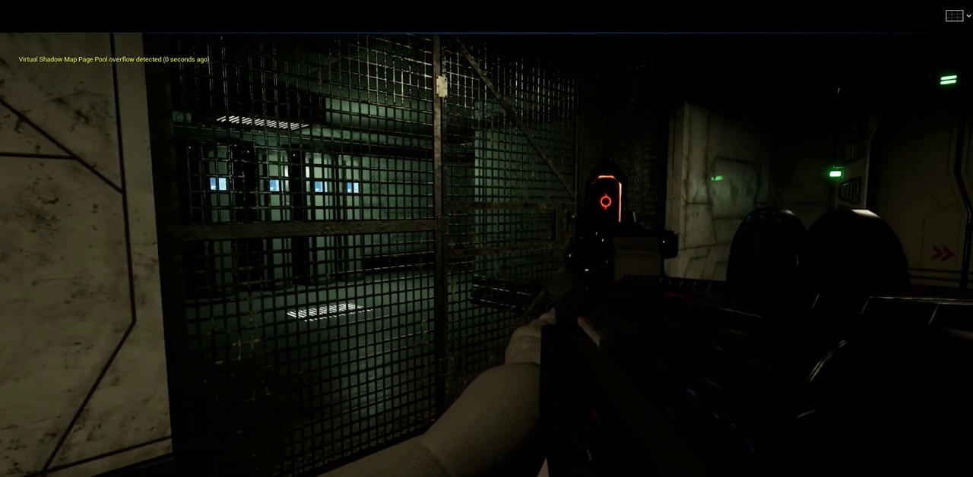
- Carry the matching key through the cage to the hand panel so the door unlocks
key(w)
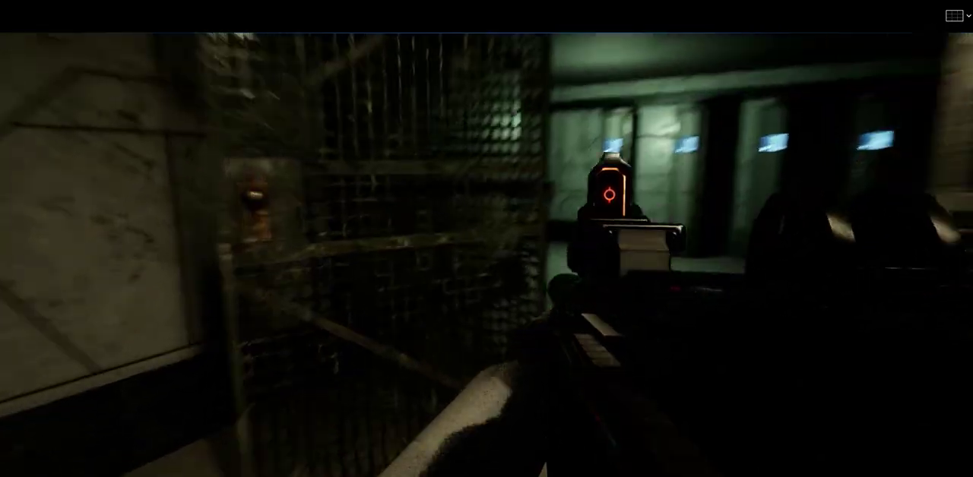
key(e)
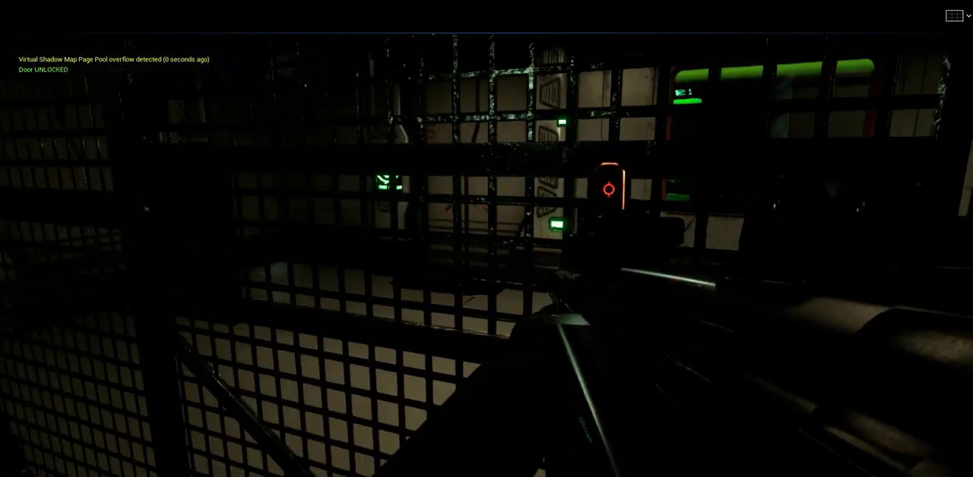
- Try a door with KeyID04 until it reads Door LOCKED, then walk to the matching cage door
key(e)
key(e)
key(e)
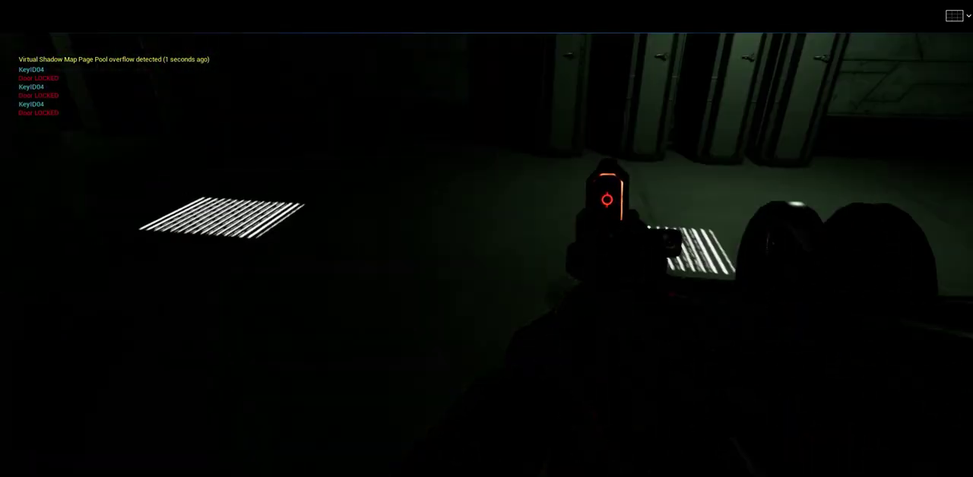
key(f)
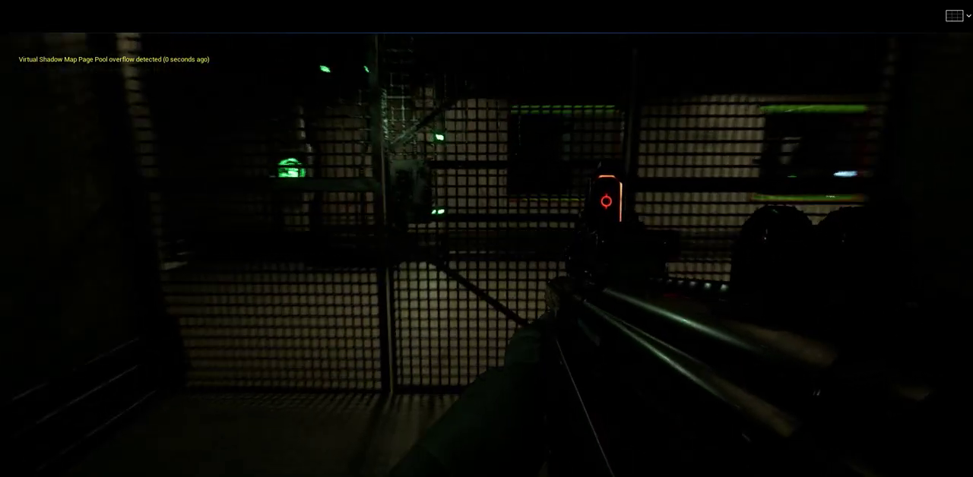
key(w)
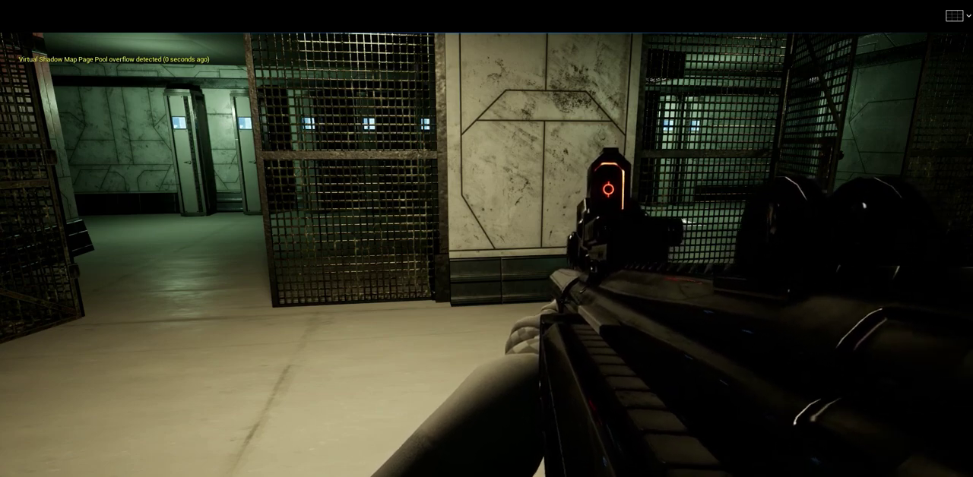
key(w)
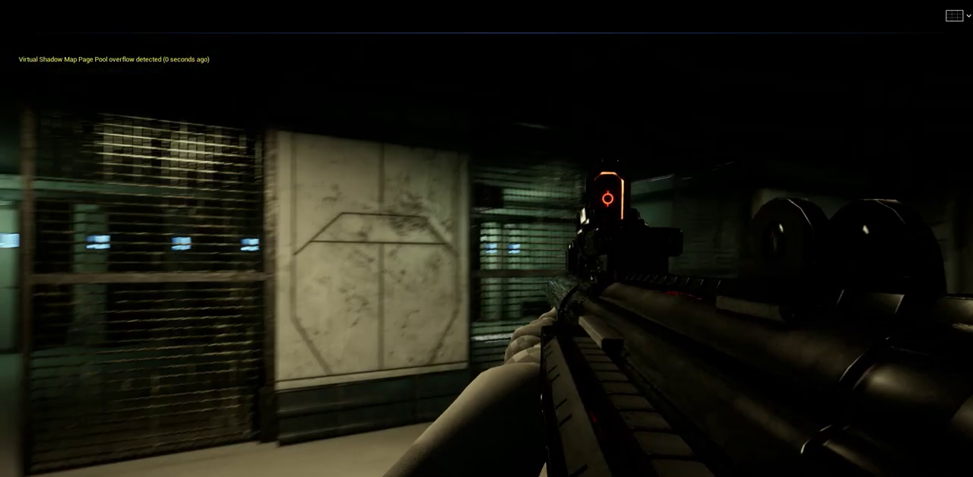
key(w)
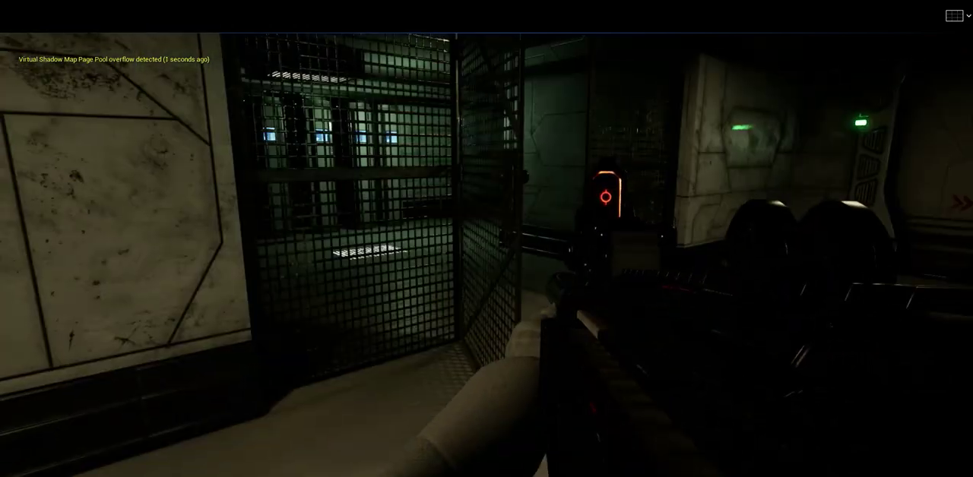
key(w)
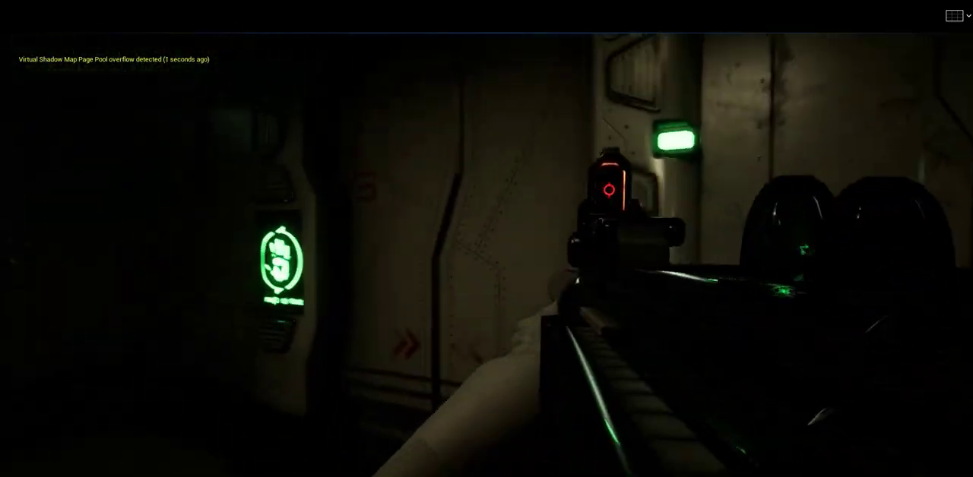
key(w)
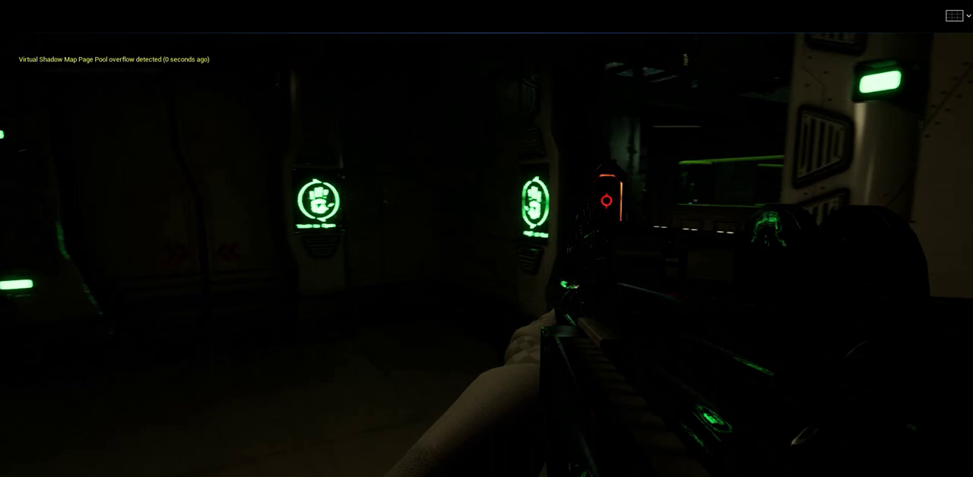
key(w)
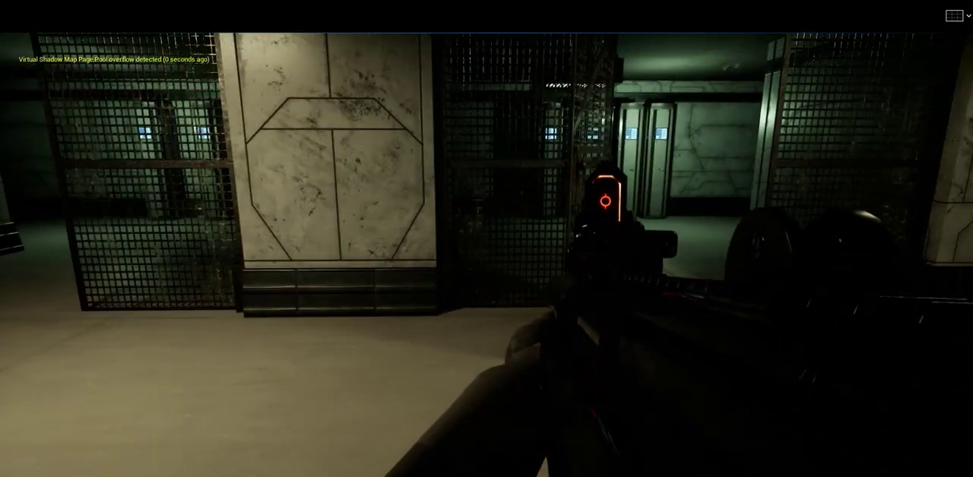
key(a)
key(a)
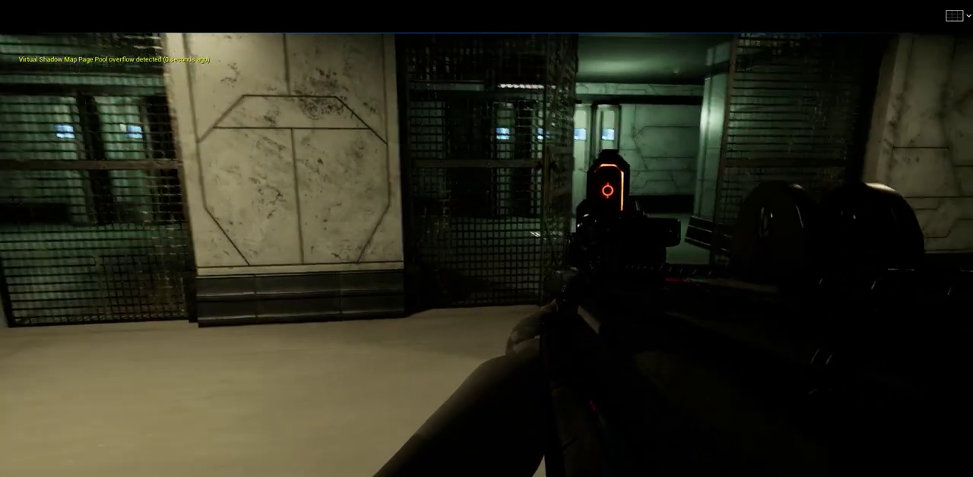
key(d)
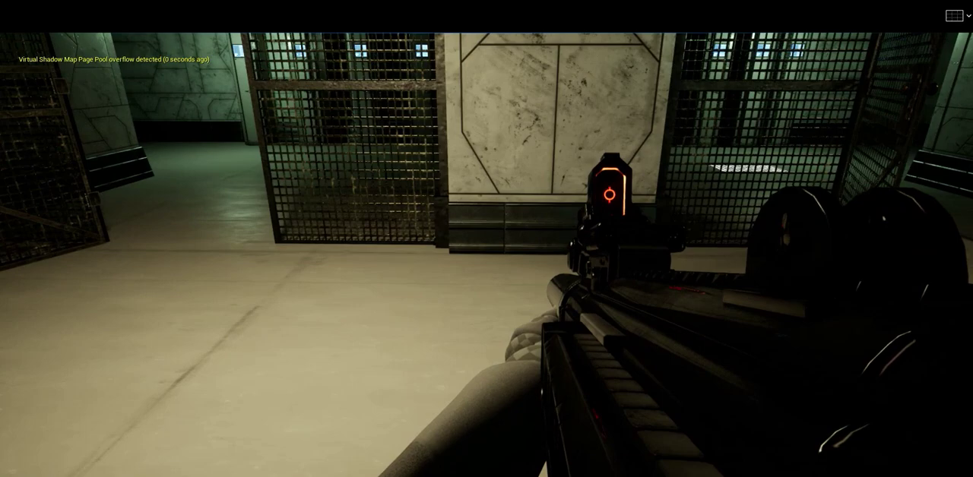